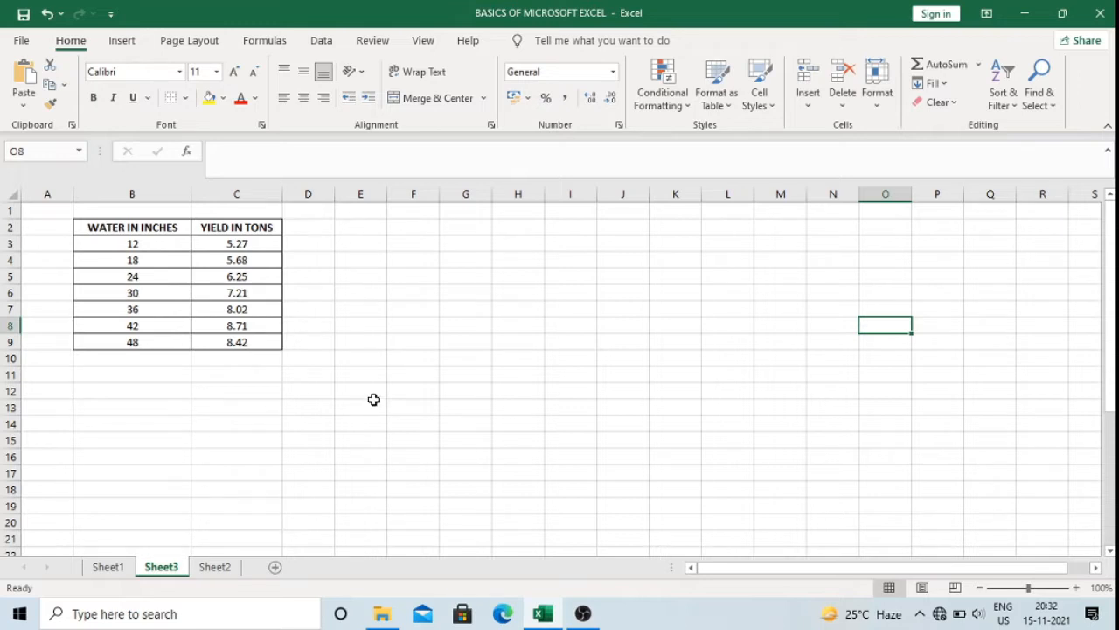
Insert a scatter chart from the water and yield table in B2:C9
left_click(125, 229)
left_click_drag(126, 229, 224, 342)
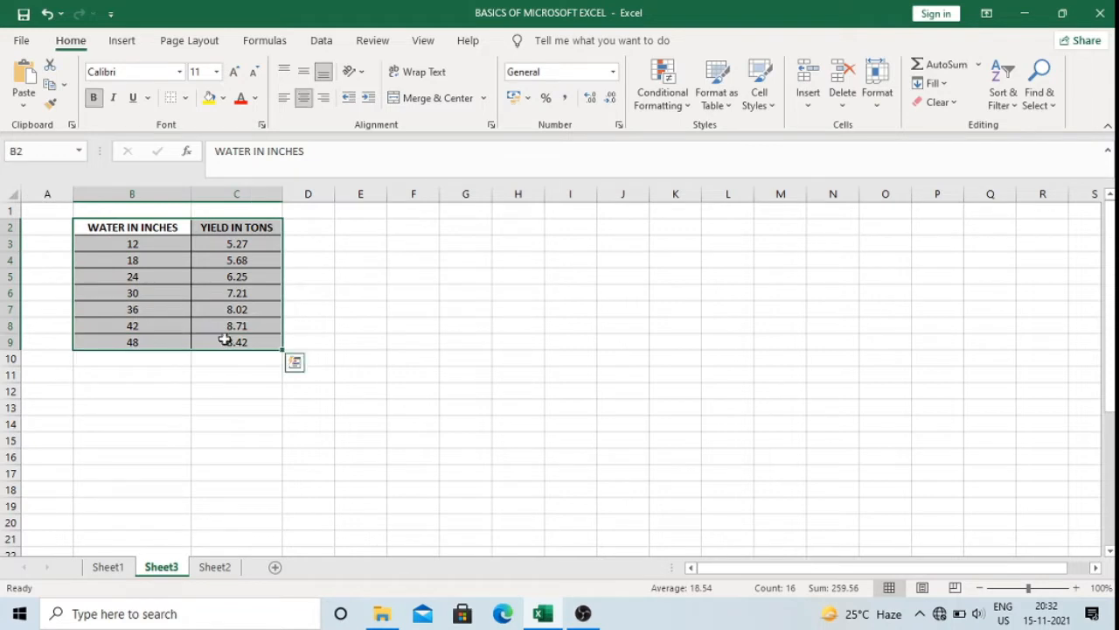
left_click(122, 41)
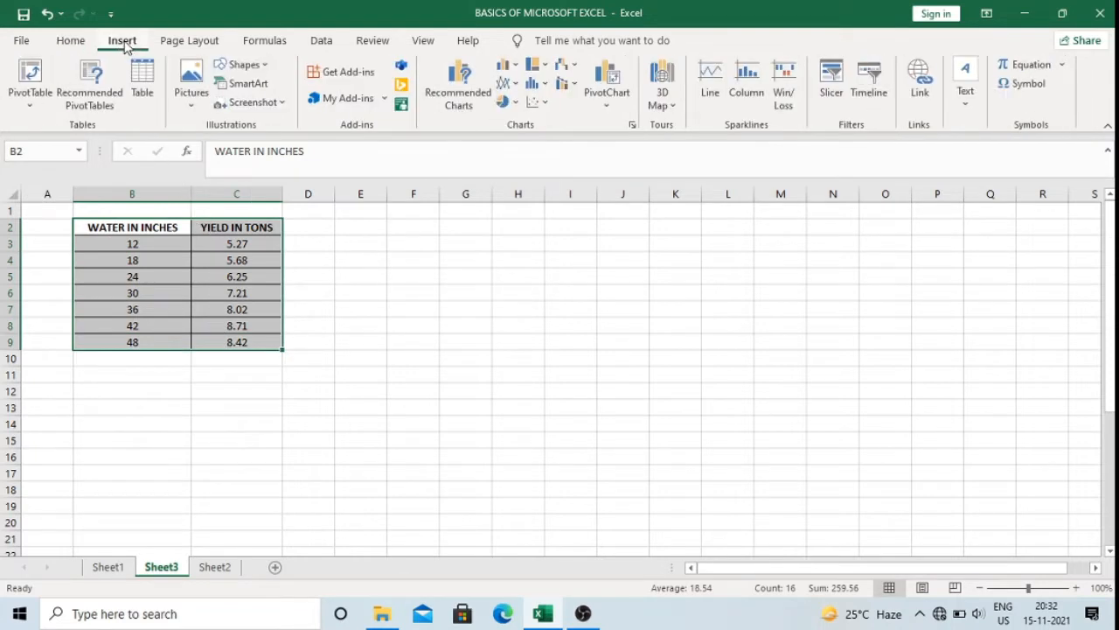
left_click(545, 104)
left_click(546, 160)
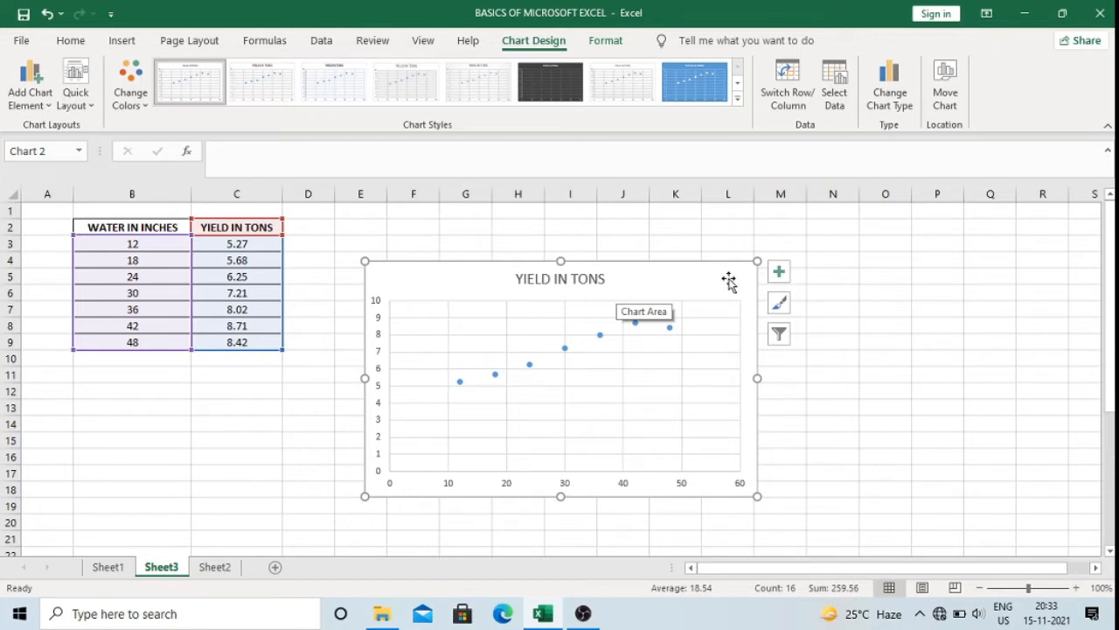
Add axis titles to both axes of the scatter chart
left_click(779, 273)
left_click(819, 309)
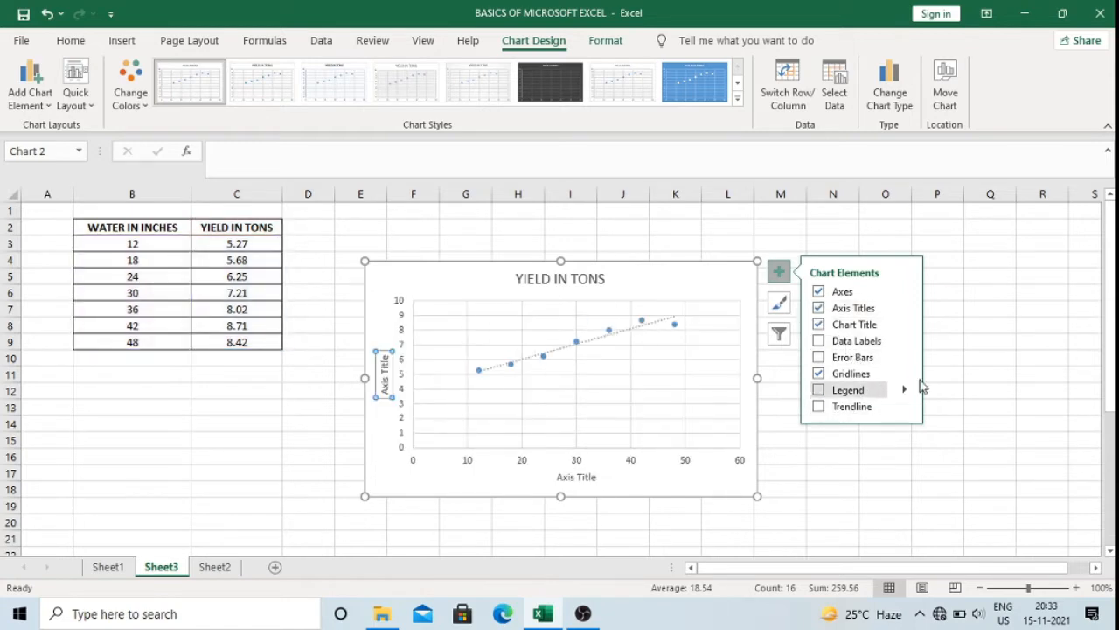
left_click(964, 366)
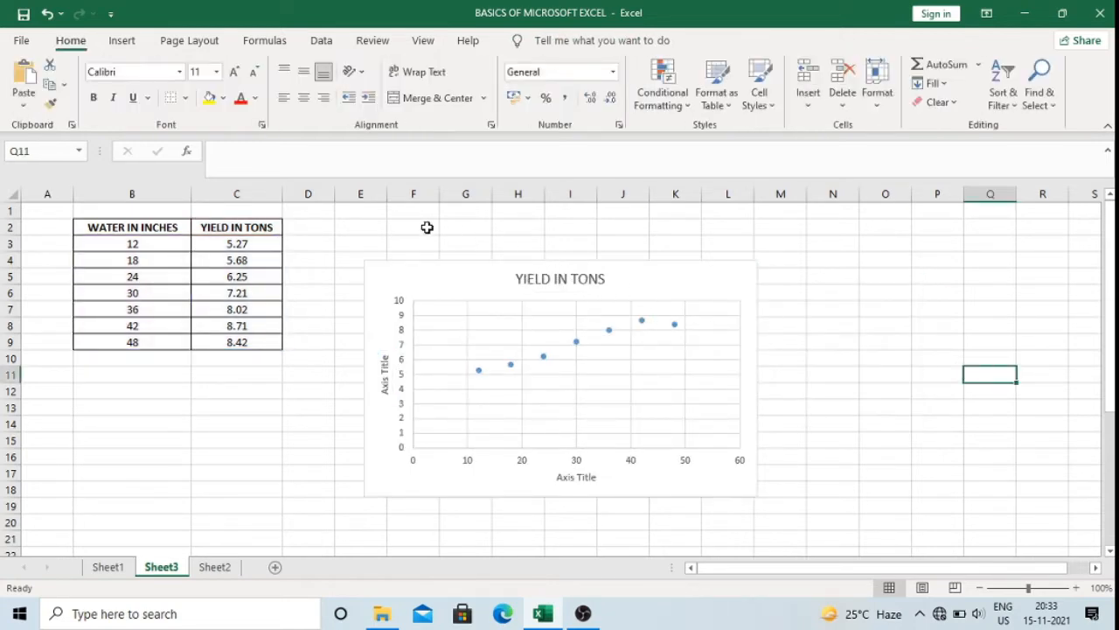
Change the chart title to "SCATTER DIAGRAM SHOWING THE RELATIONSHIP BETWEEN WATER IN INCHES AND YIELD IN TONS"
left_click(604, 278)
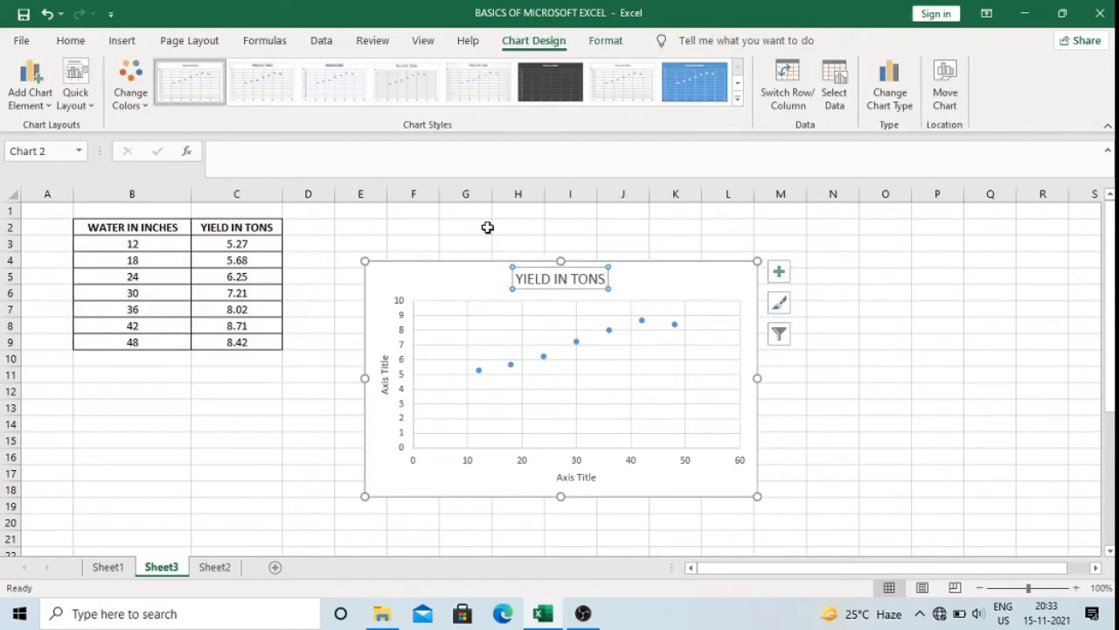
left_click(261, 160)
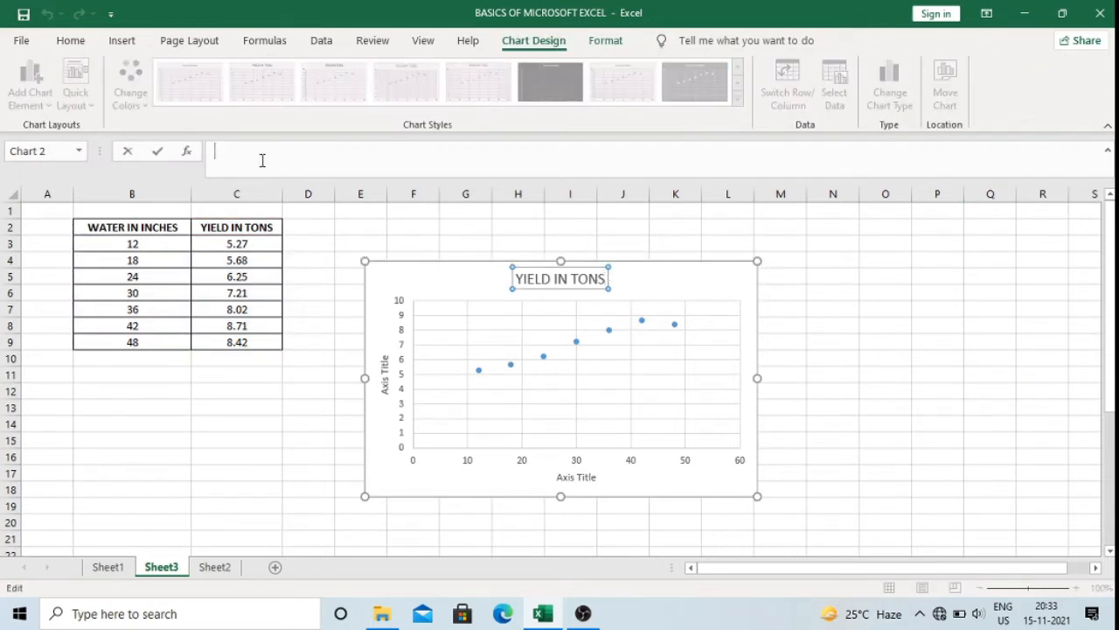
type("SCATTER DIAGRAM SHOWIN")
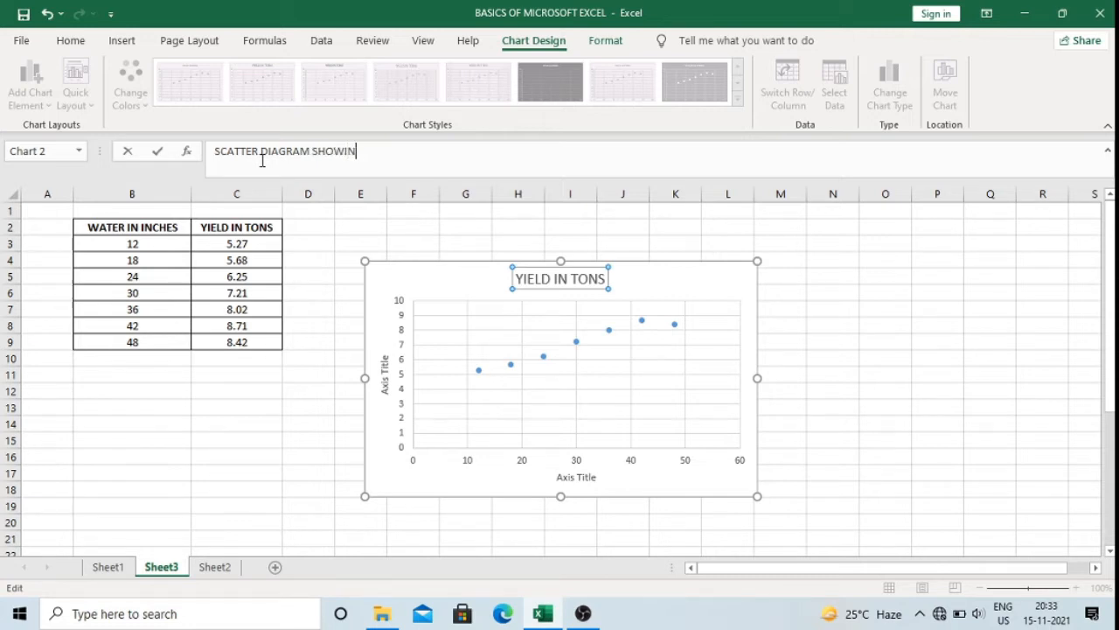
type("G THE RELATIONSHIP")
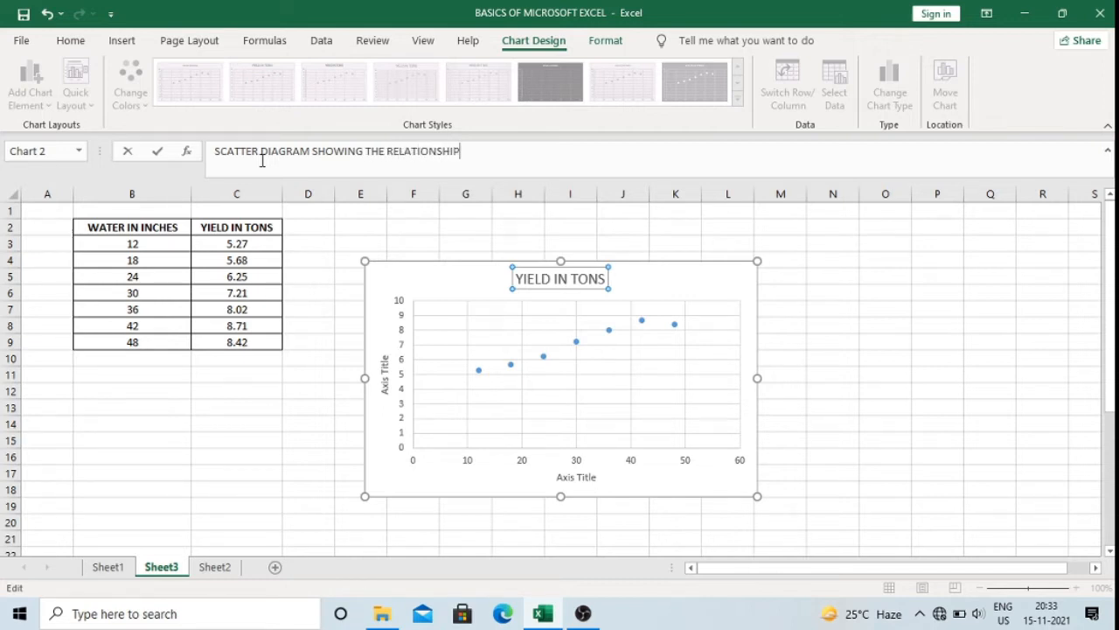
type(" BETWEEN WATER IN INCHES")
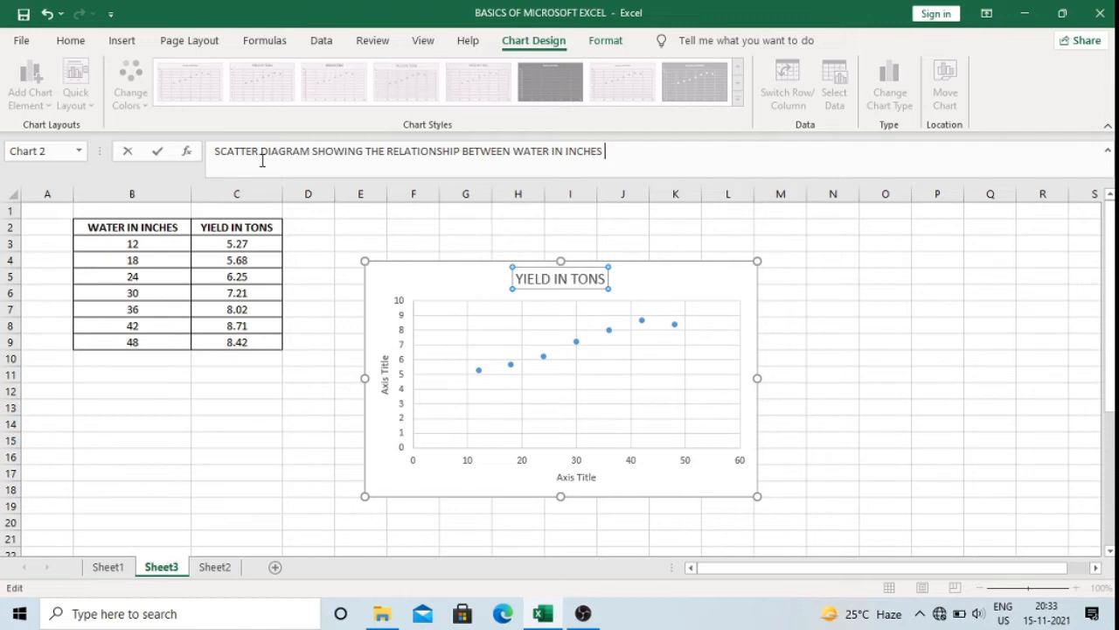
type("AND YIELD IN TONS")
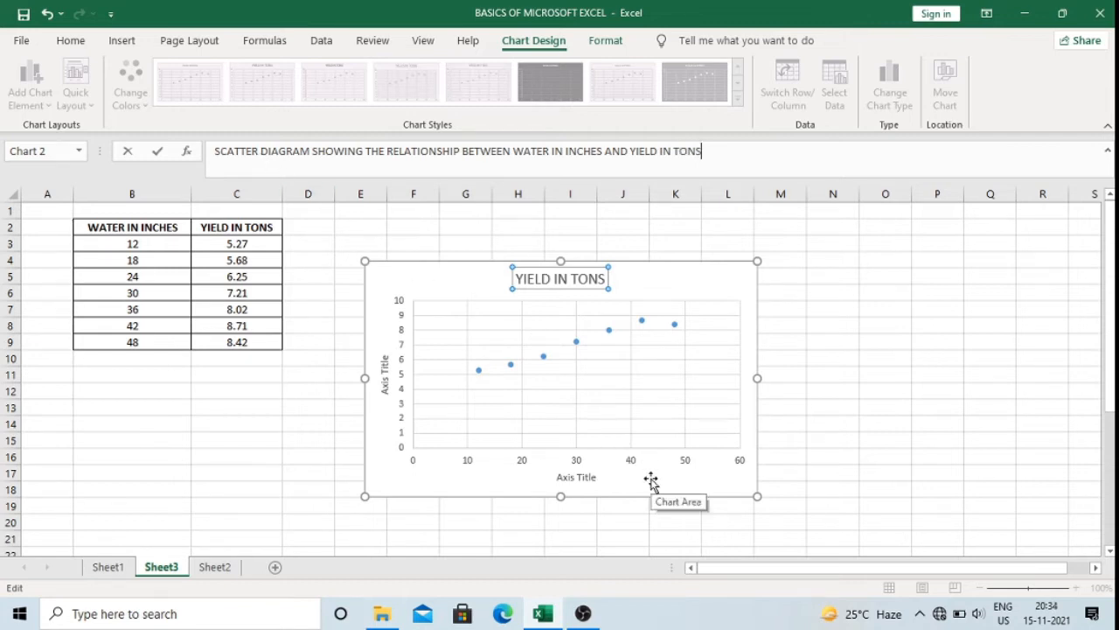
key("Return")
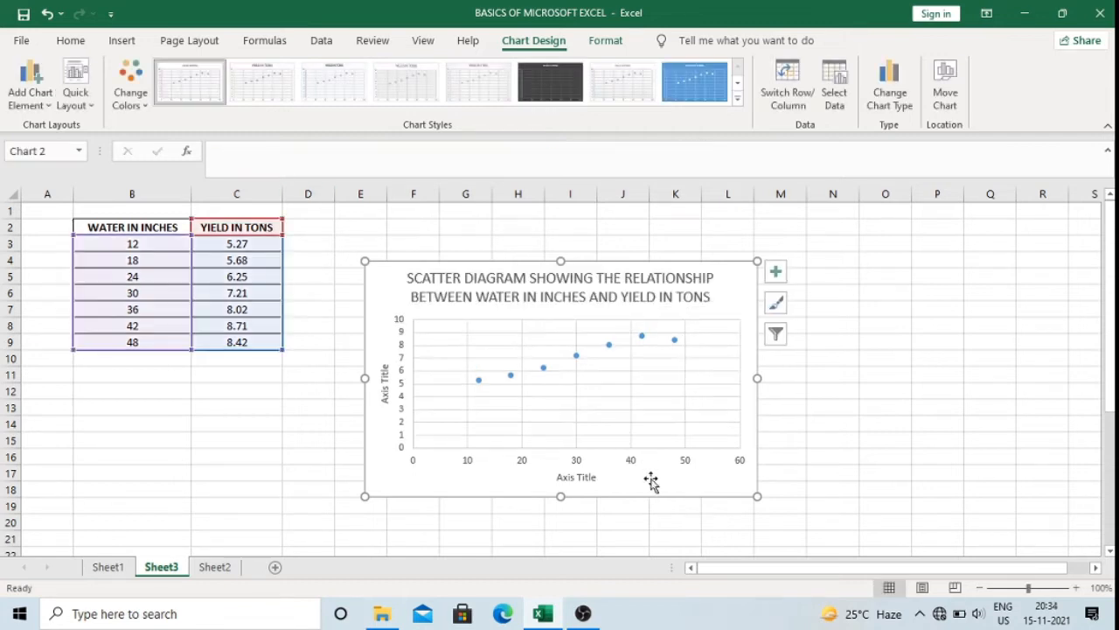
Set the horizontal axis title to "WATER IN INCHES"
left_click(589, 479)
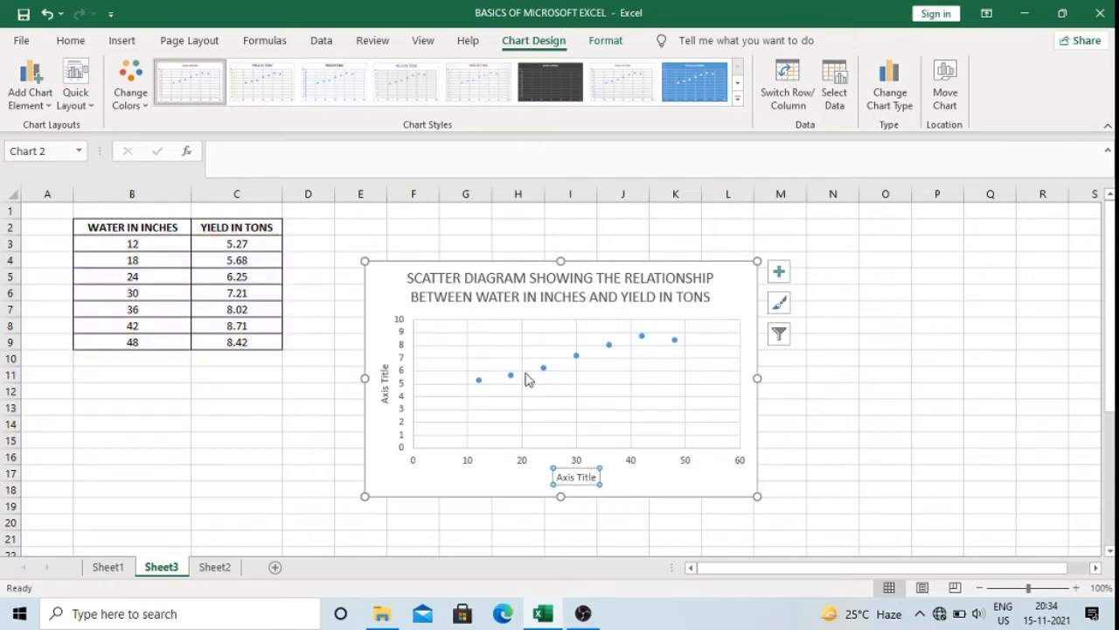
left_click(296, 152)
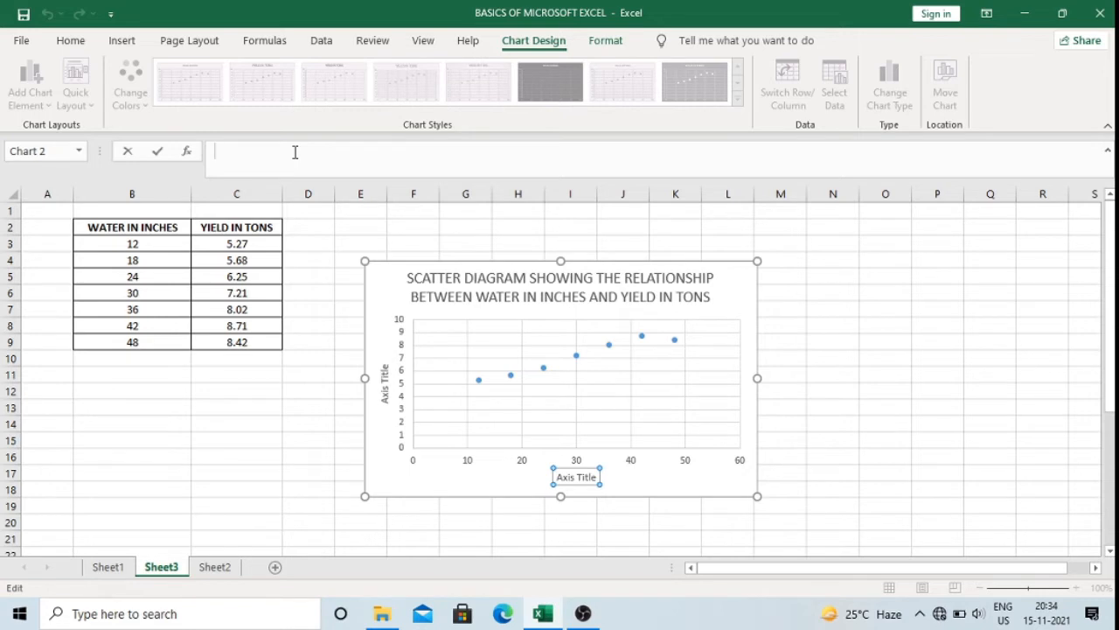
type("WATER IN INCHES")
Set the vertical axis title to "YILED IN TONS" and enlarge the chart to about column M and row 20
left_click(384, 380)
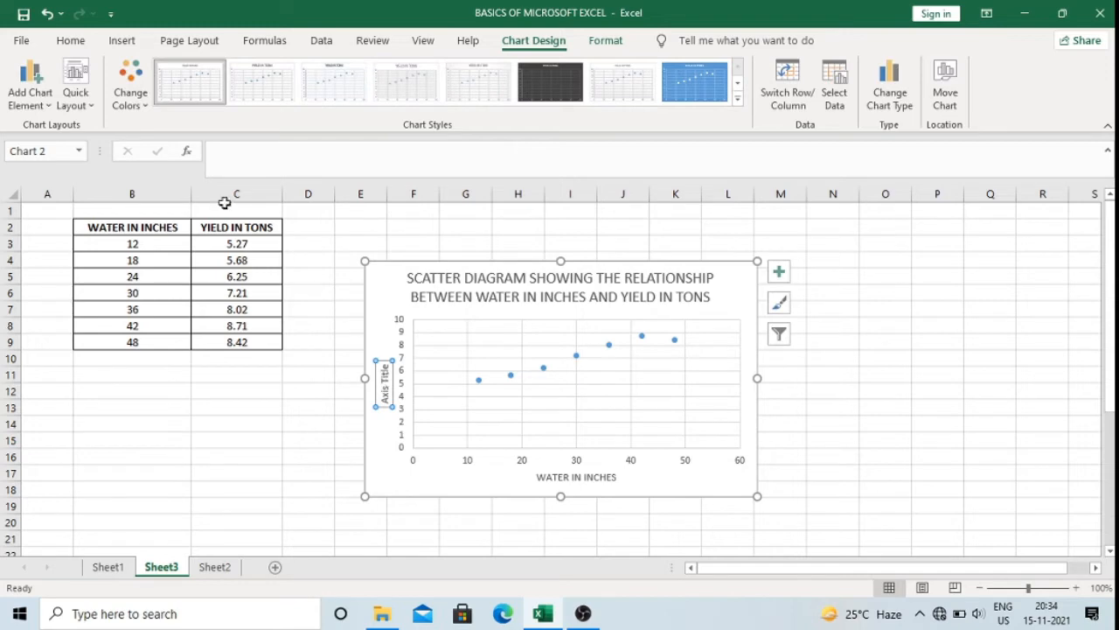
left_click(234, 155)
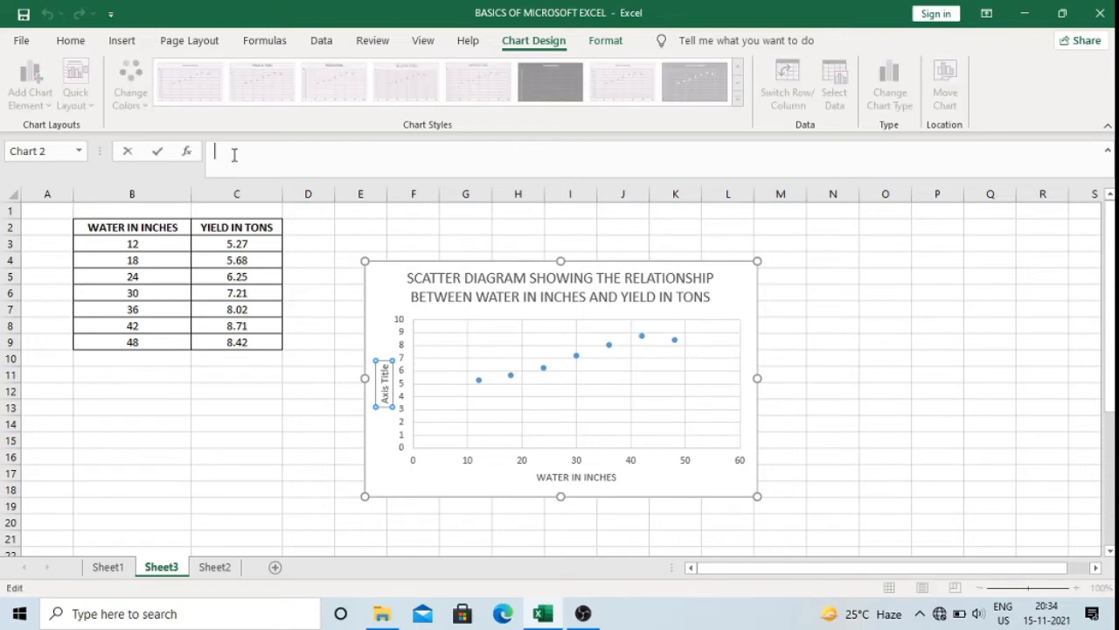
type("YILED IN TONS")
left_click(744, 300)
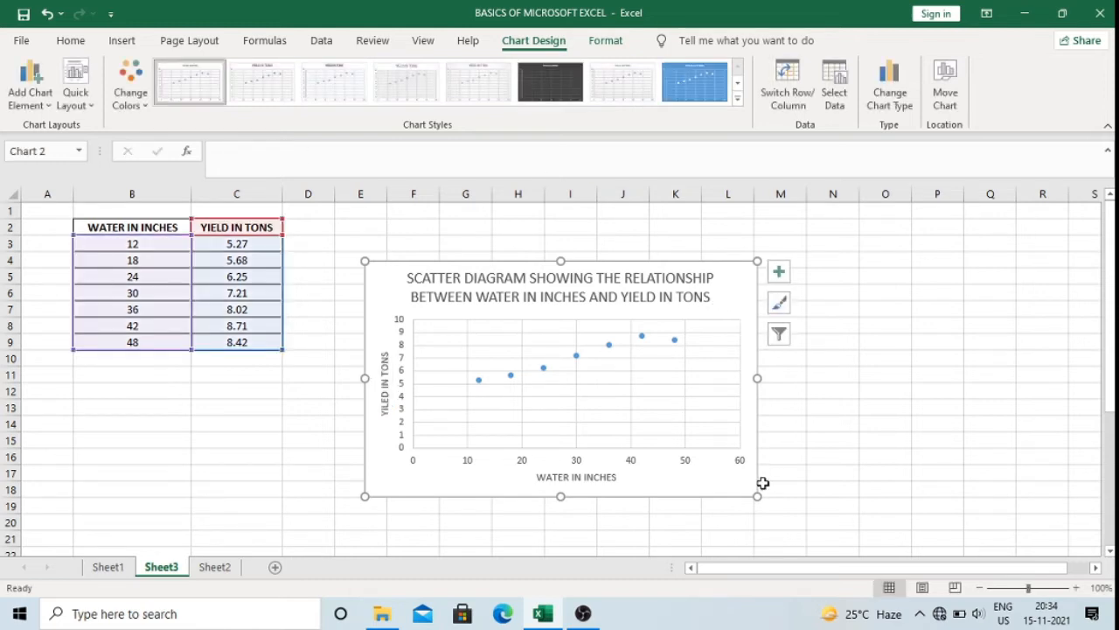
left_click_drag(757, 497, 813, 527)
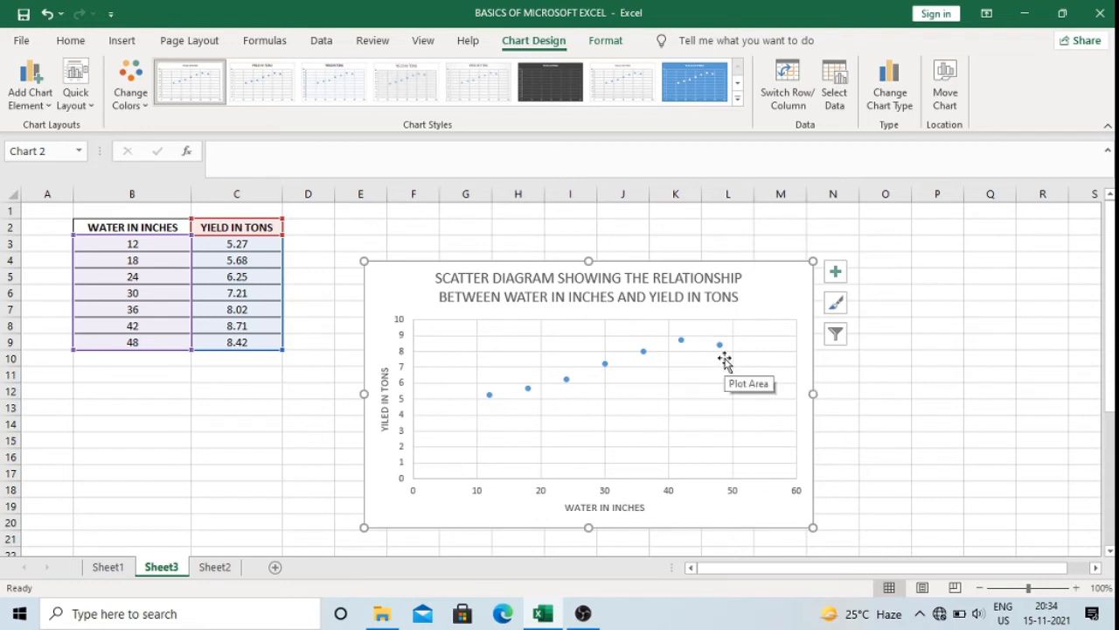
Add a linear trendline to the scatter chart through the chart elements and open its detailed formatting options
left_click(835, 274)
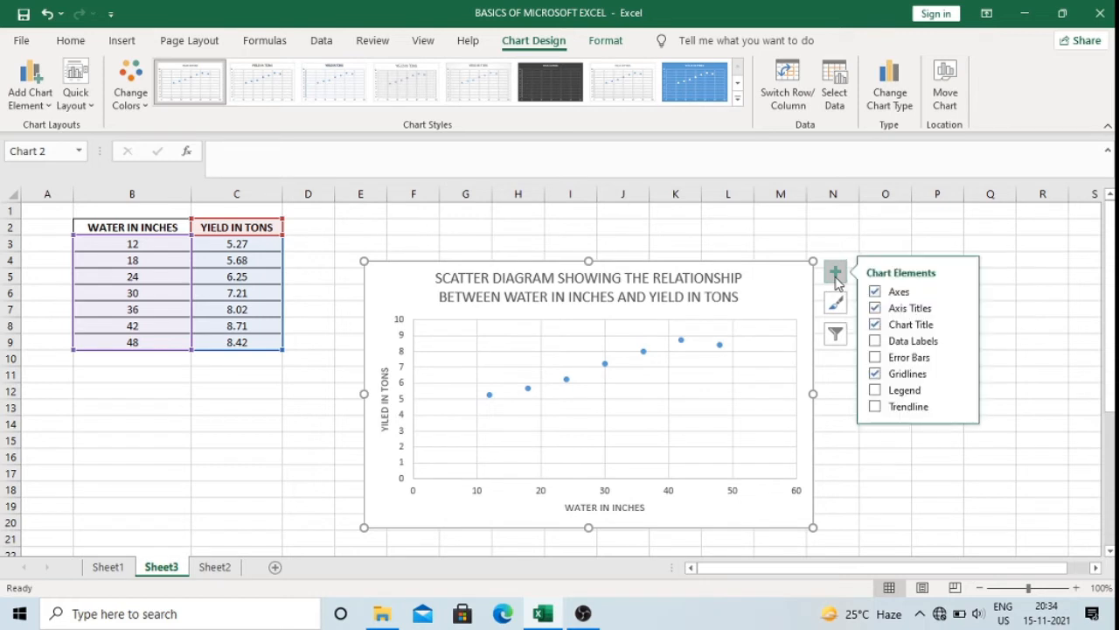
left_click(876, 409)
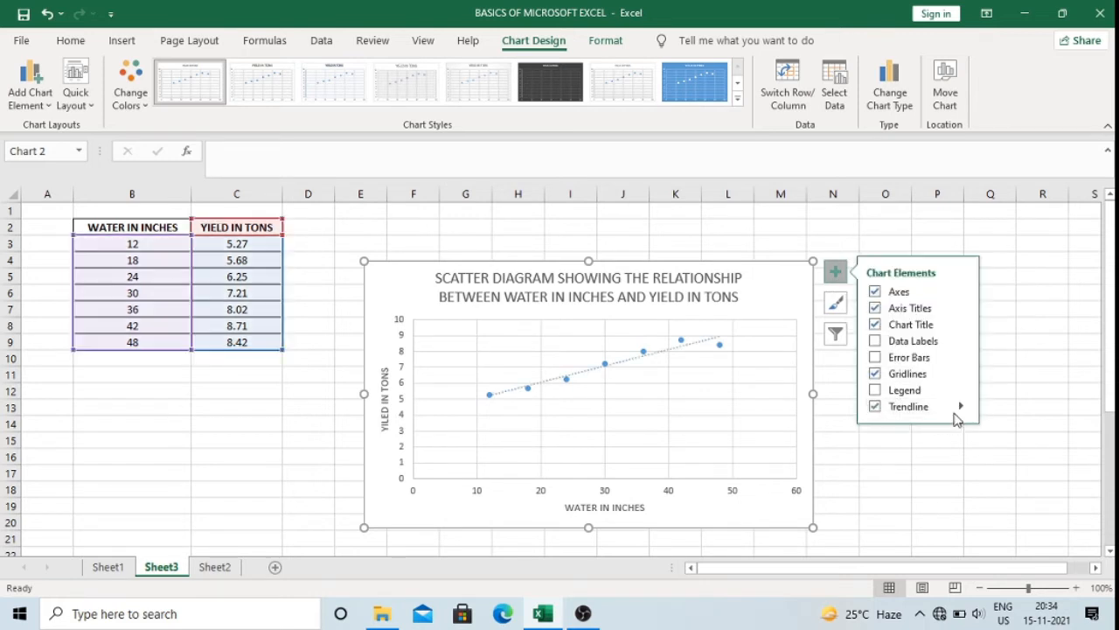
left_click(961, 408)
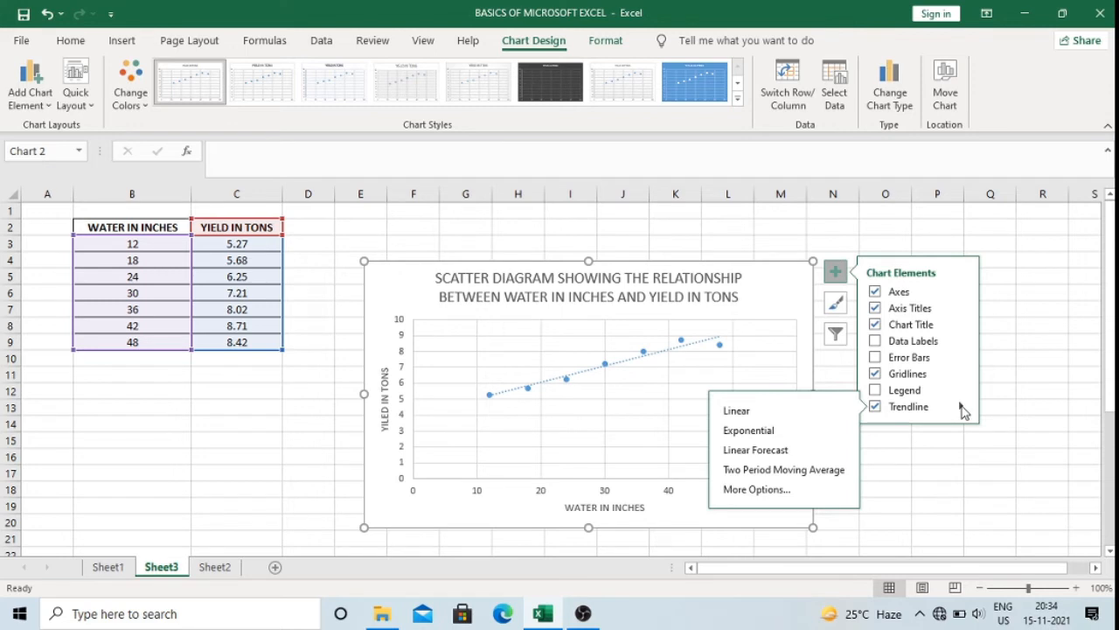
left_click(754, 489)
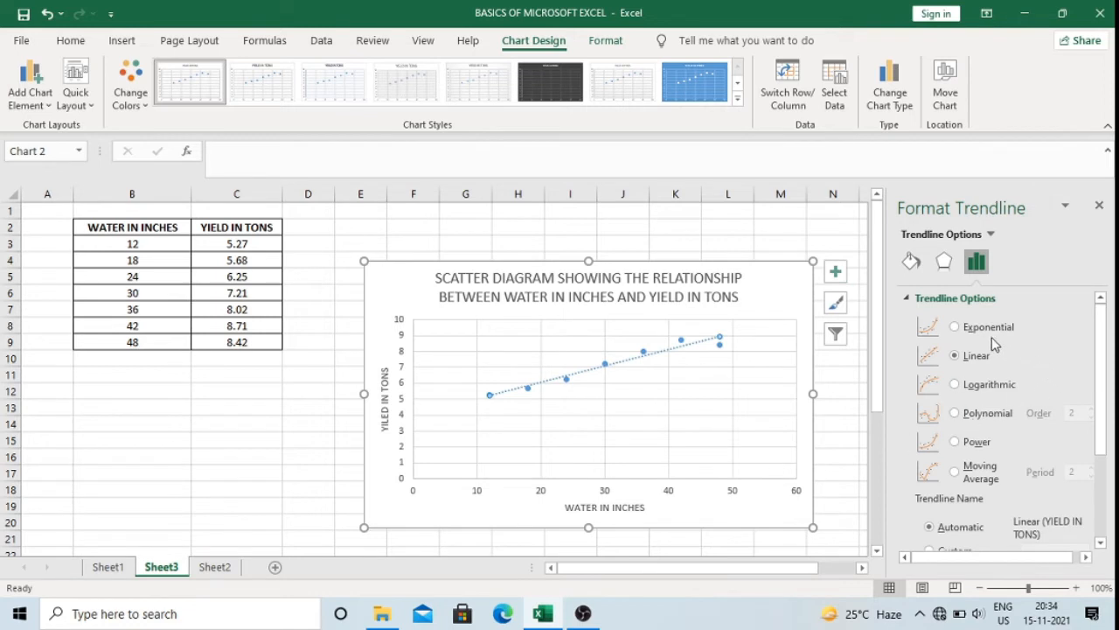
Display the trendline's equation and R-squared value on the chart, and close the trendline formatting options
scroll(1013, 381, "down", 3)
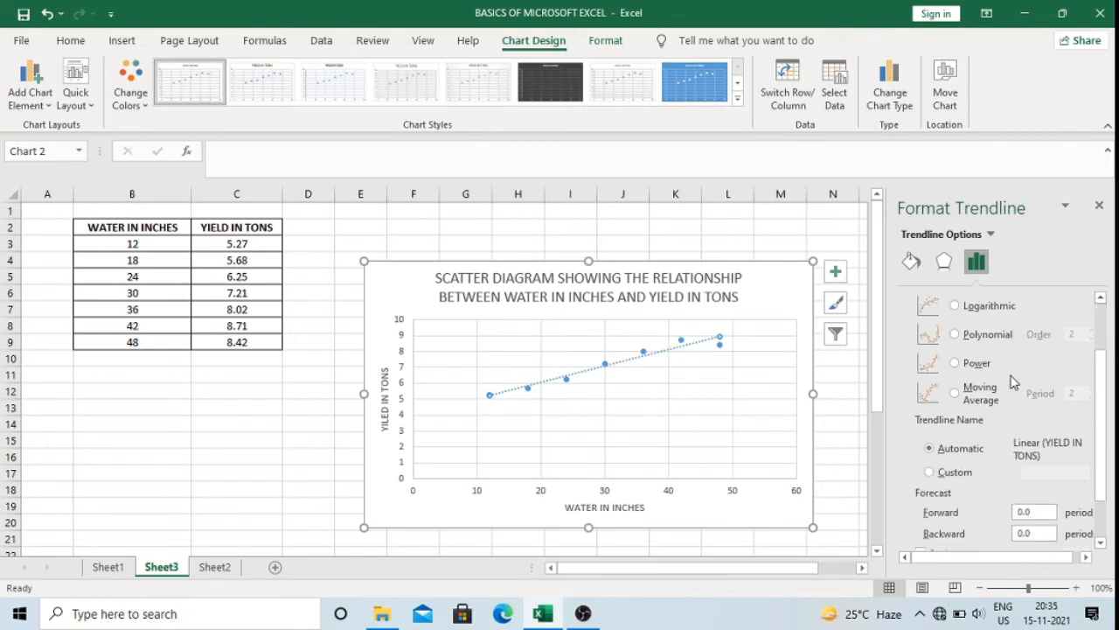
scroll(1013, 381, "down", 2)
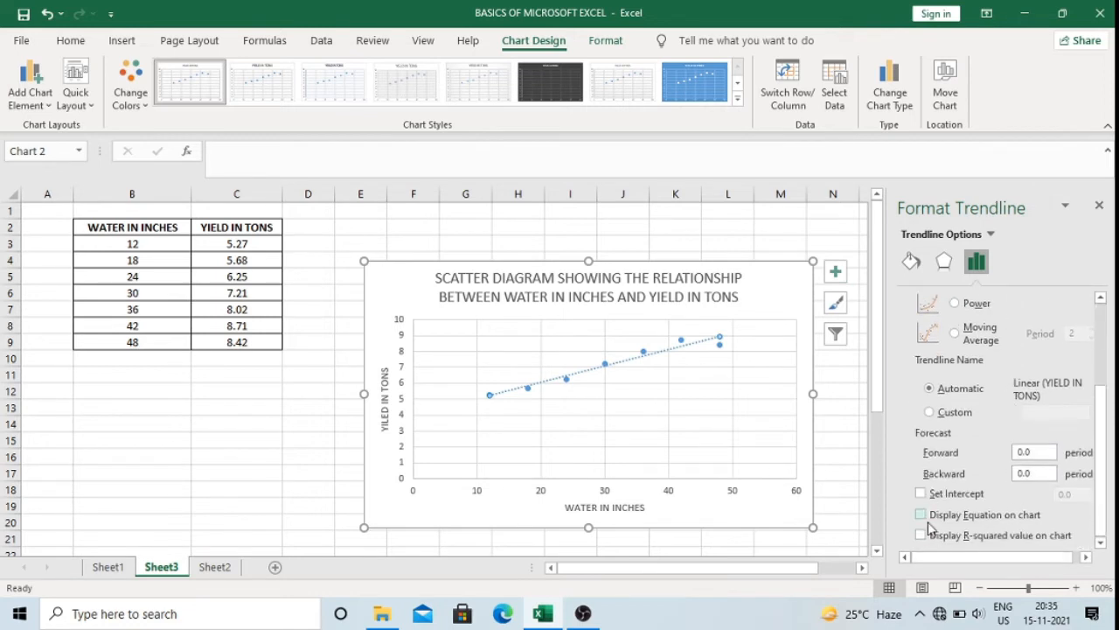
left_click(921, 515)
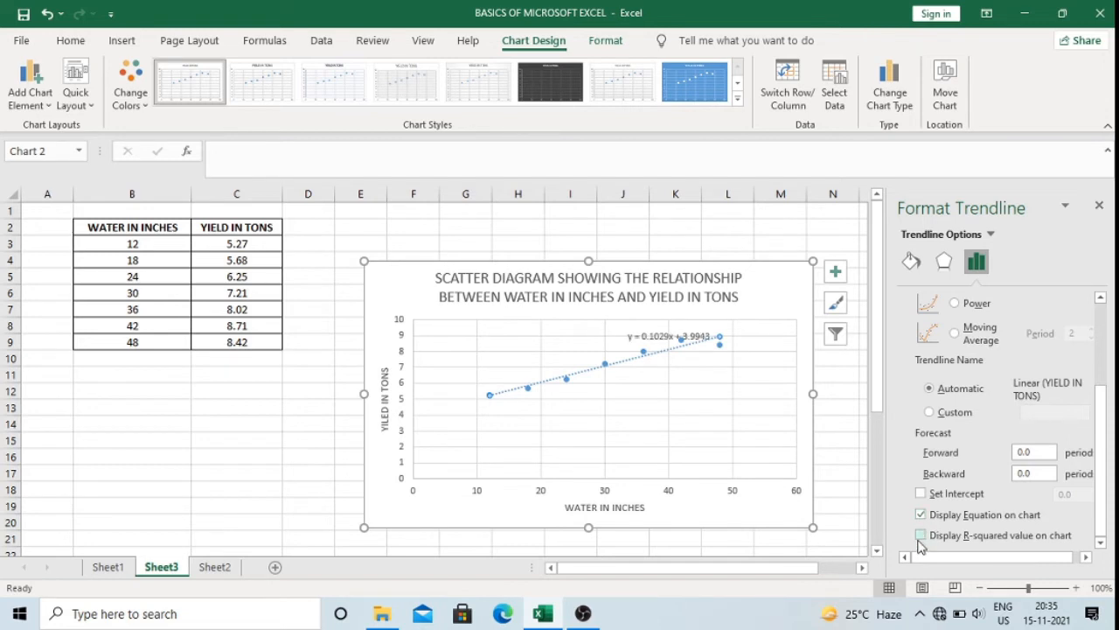
left_click(921, 536)
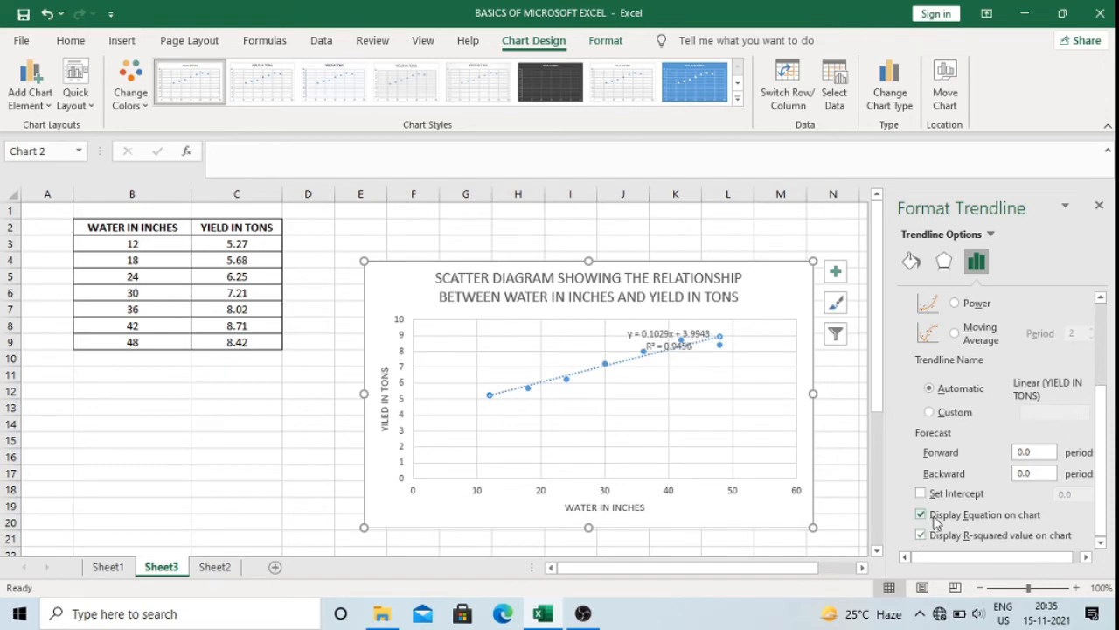
left_click(1099, 208)
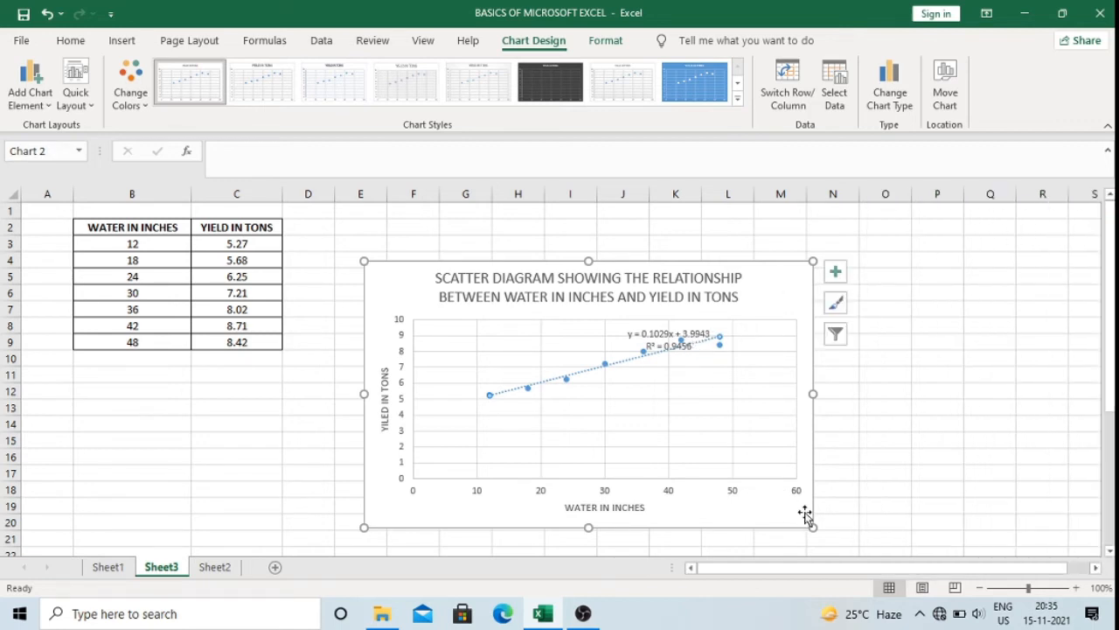
Enlarge the chart slightly and move the trendline equation label clear of the data points
left_click_drag(812, 528, 820, 545)
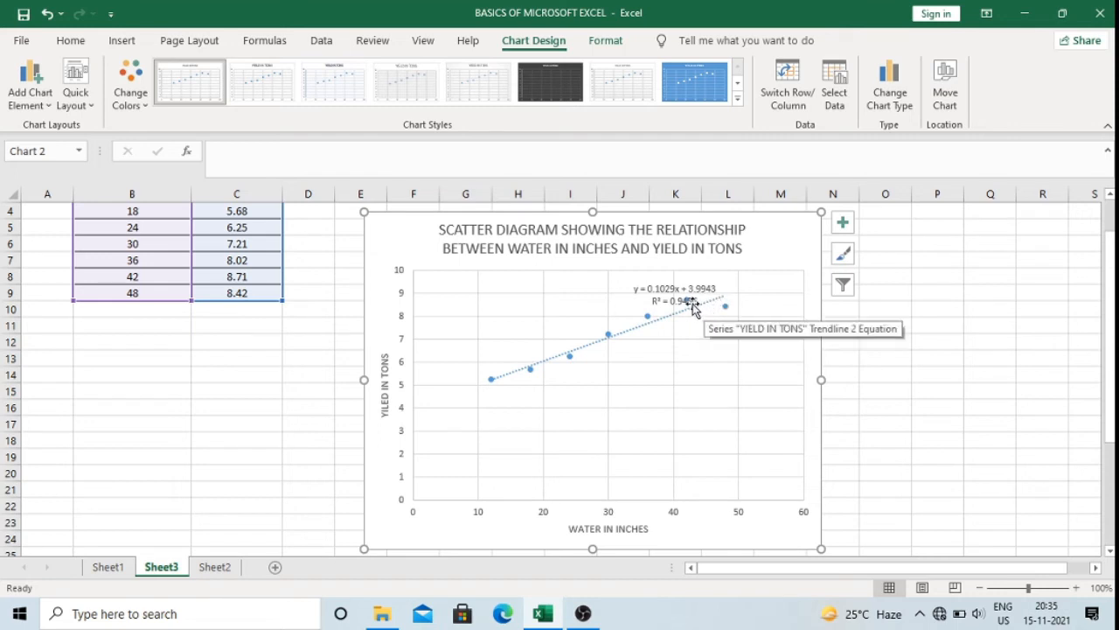
left_click_drag(669, 302, 607, 302)
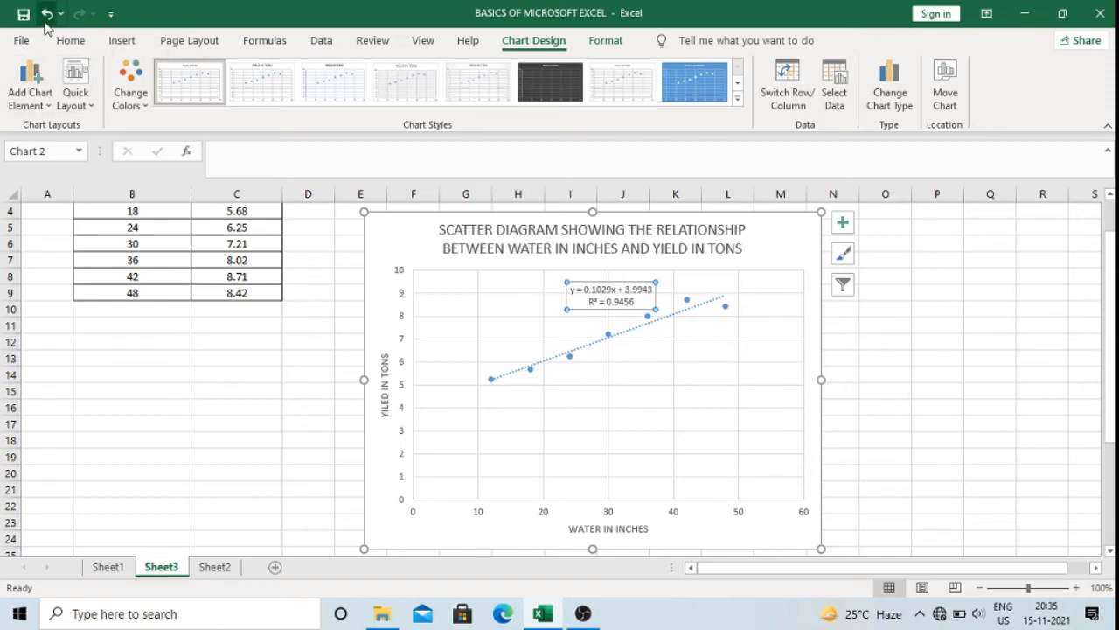
Undo the label move, the last chart resize, the R-squared and equation display, and the trendline
left_click(46, 22)
left_click(45, 22)
left_click(45, 21)
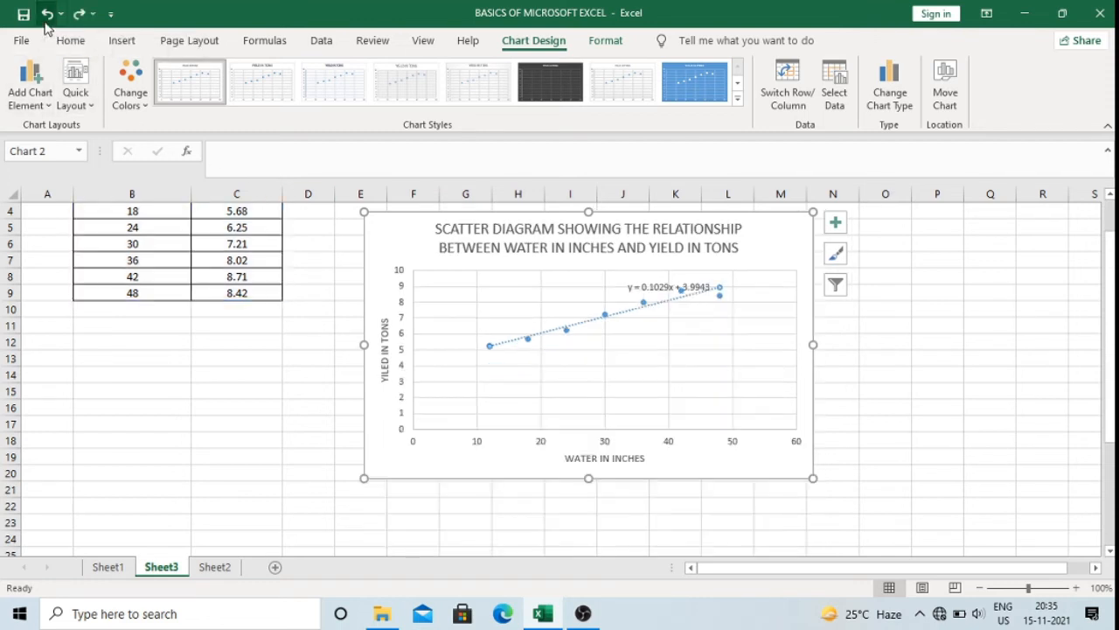
left_click(45, 21)
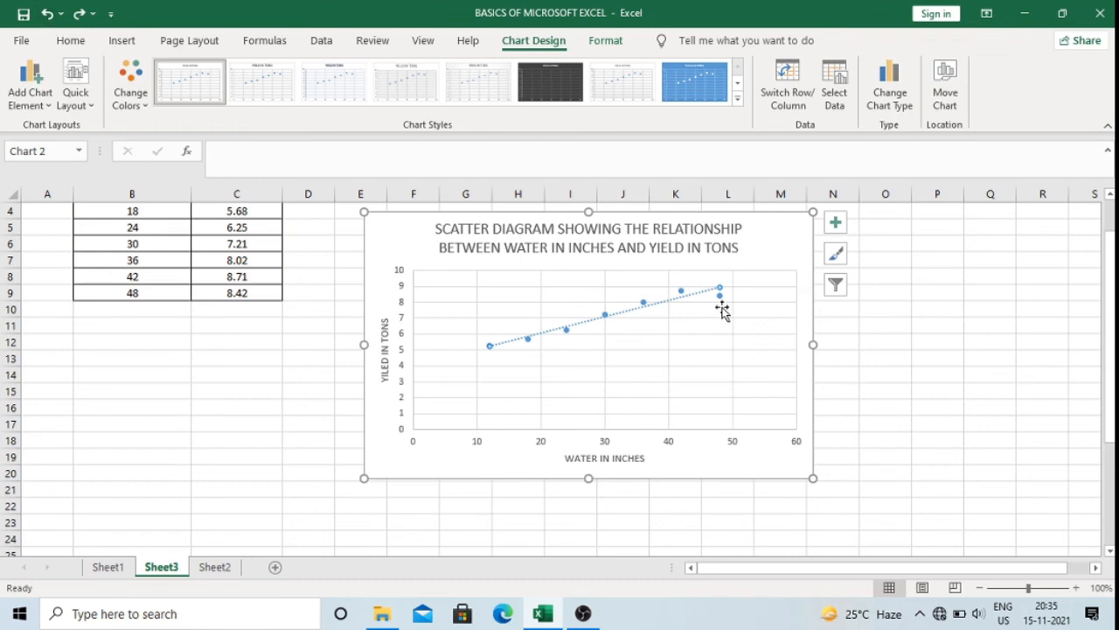
left_click(49, 18)
left_click(48, 16)
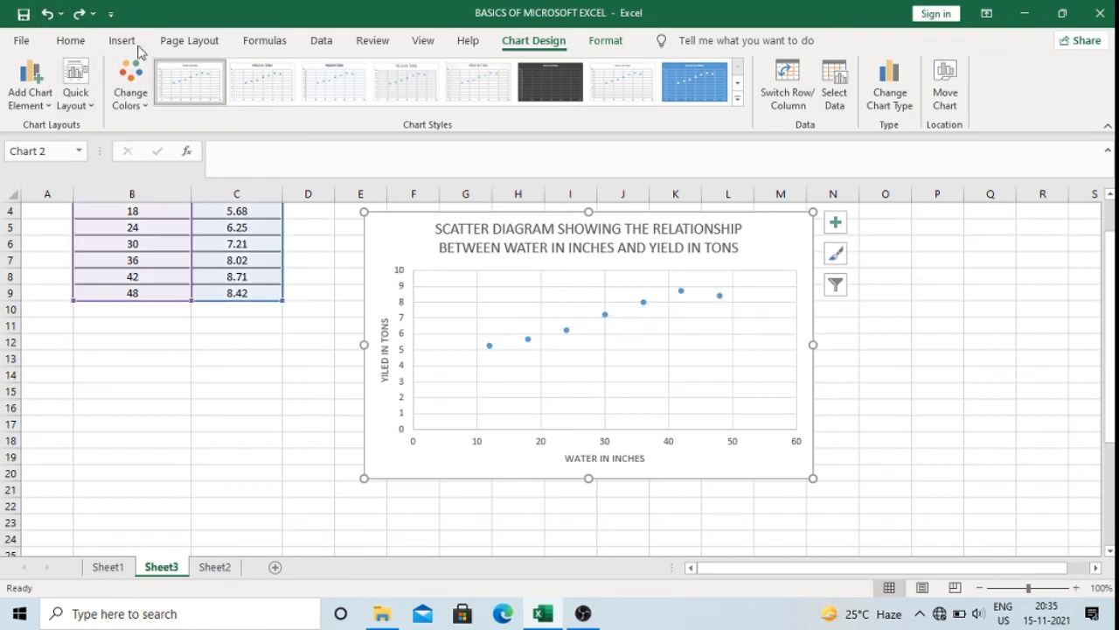
Select the yield data series in the scatter chart and add a linear trendline directly to it
mouse_move(720, 299)
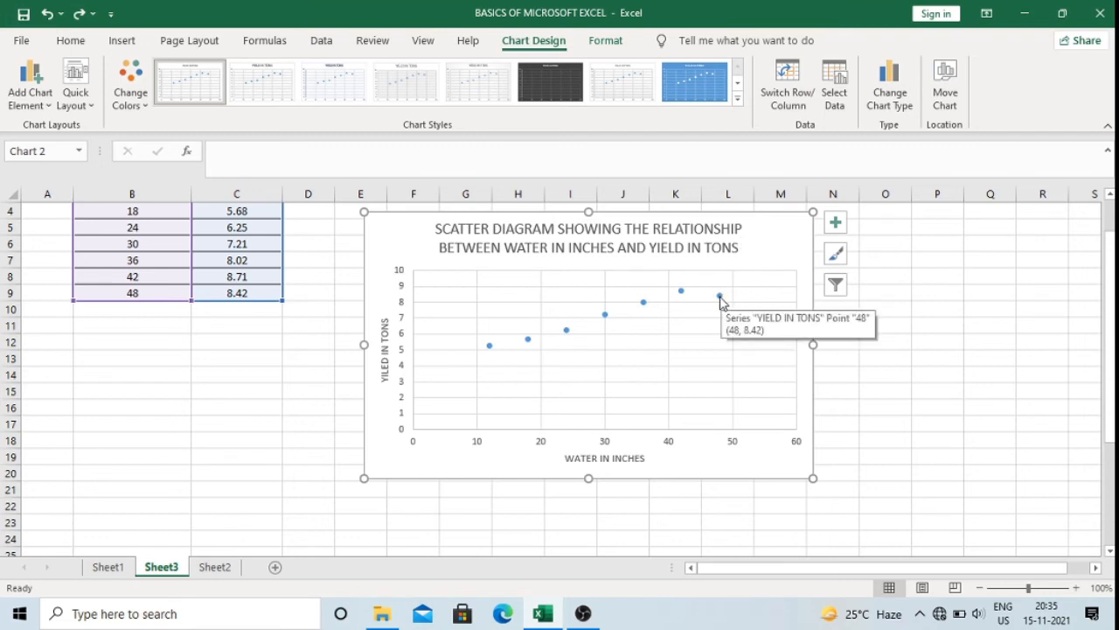
left_click(719, 298)
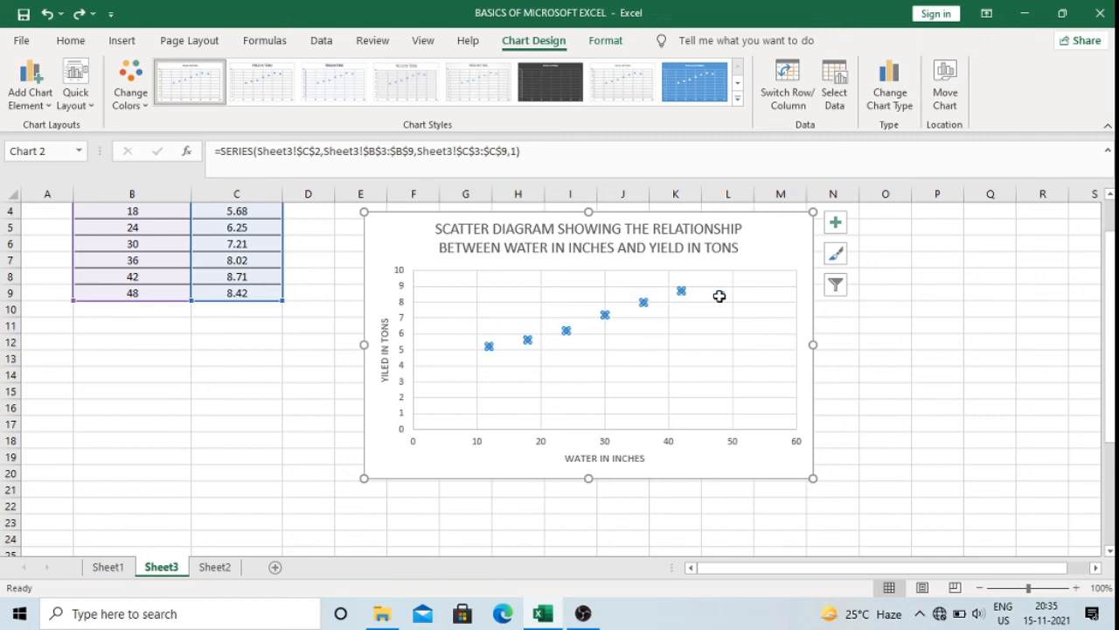
right_click(718, 296)
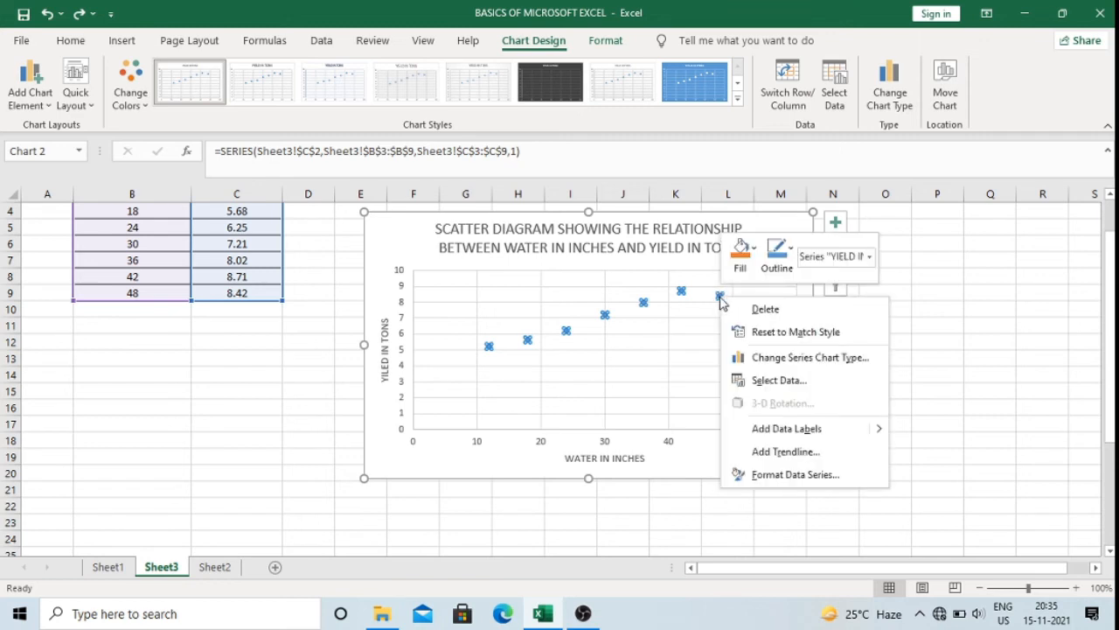
left_click(801, 452)
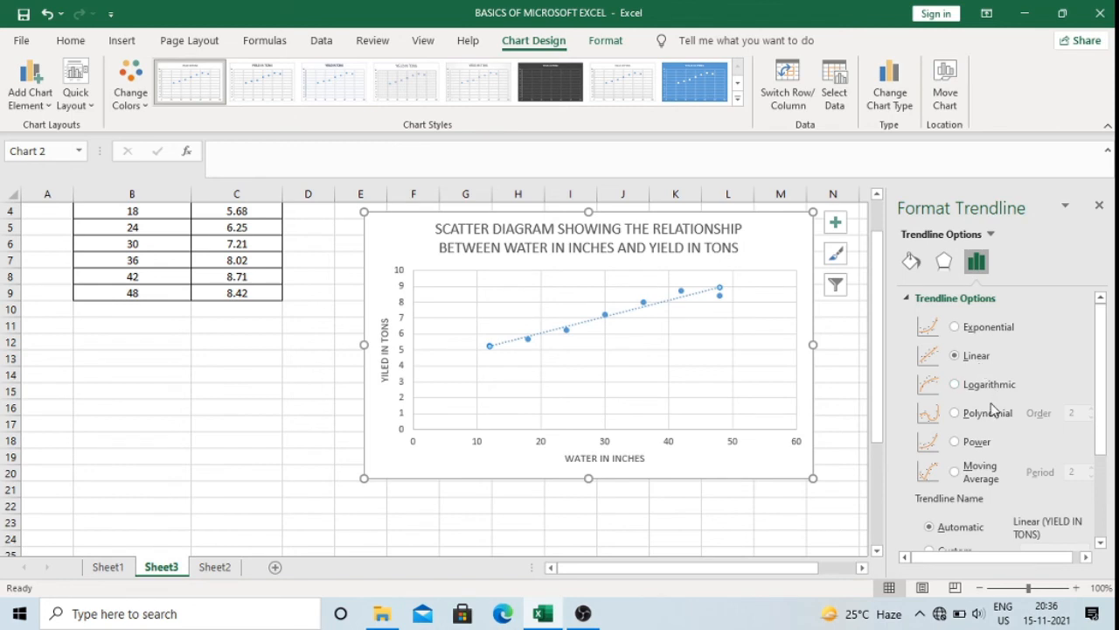
Display the trendline's equation and R-squared value on the chart, and move their label up and left, above the trendline
scroll(994, 409, "down", 2)
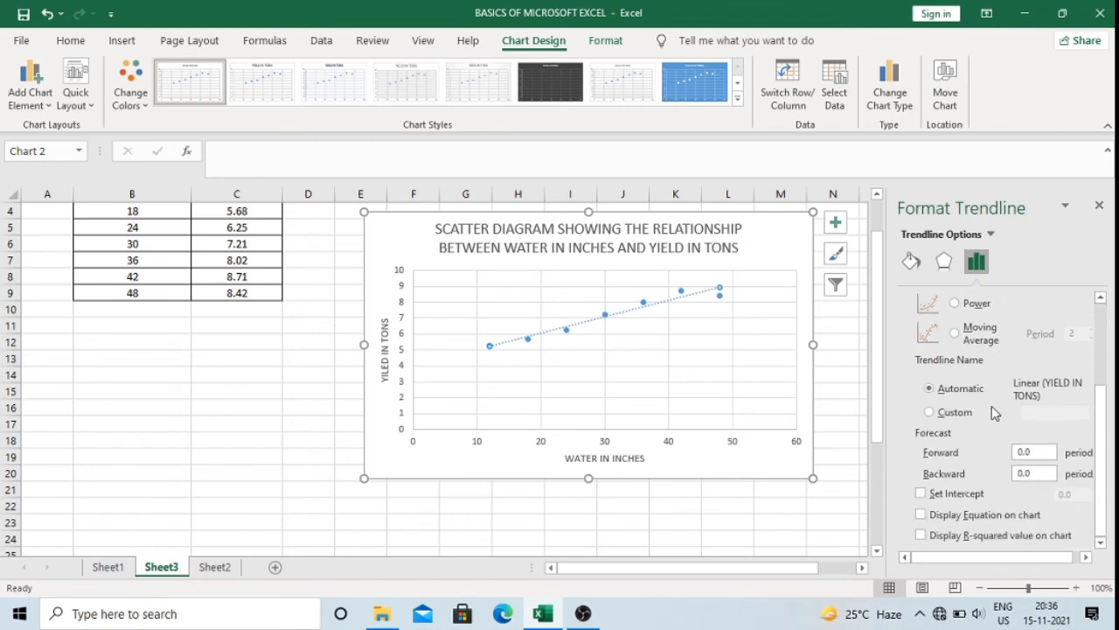
left_click(920, 514)
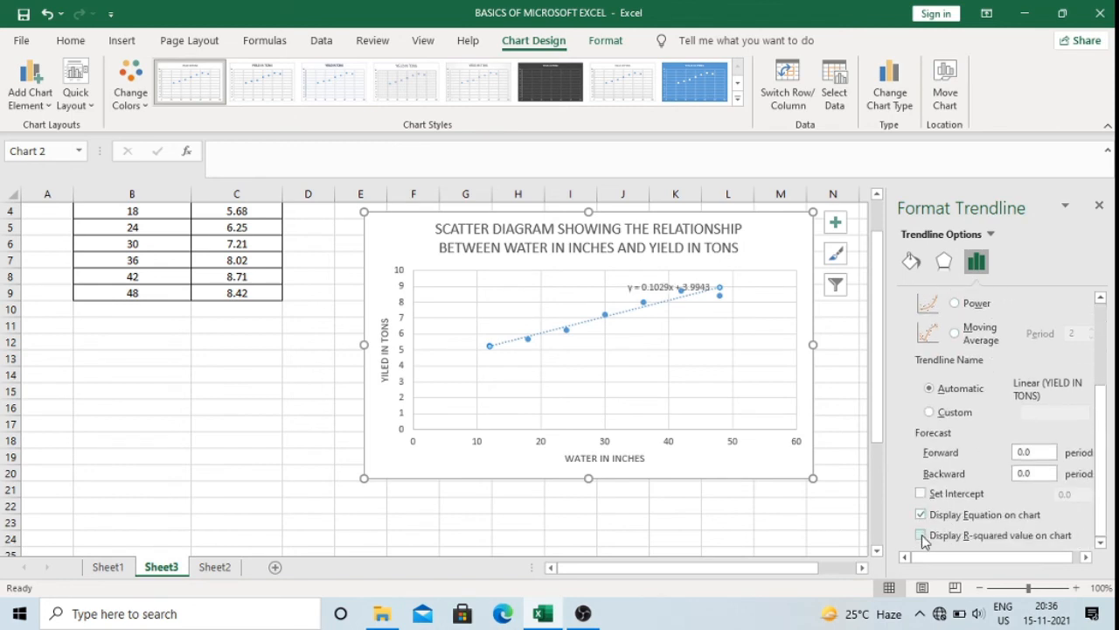
left_click(921, 534)
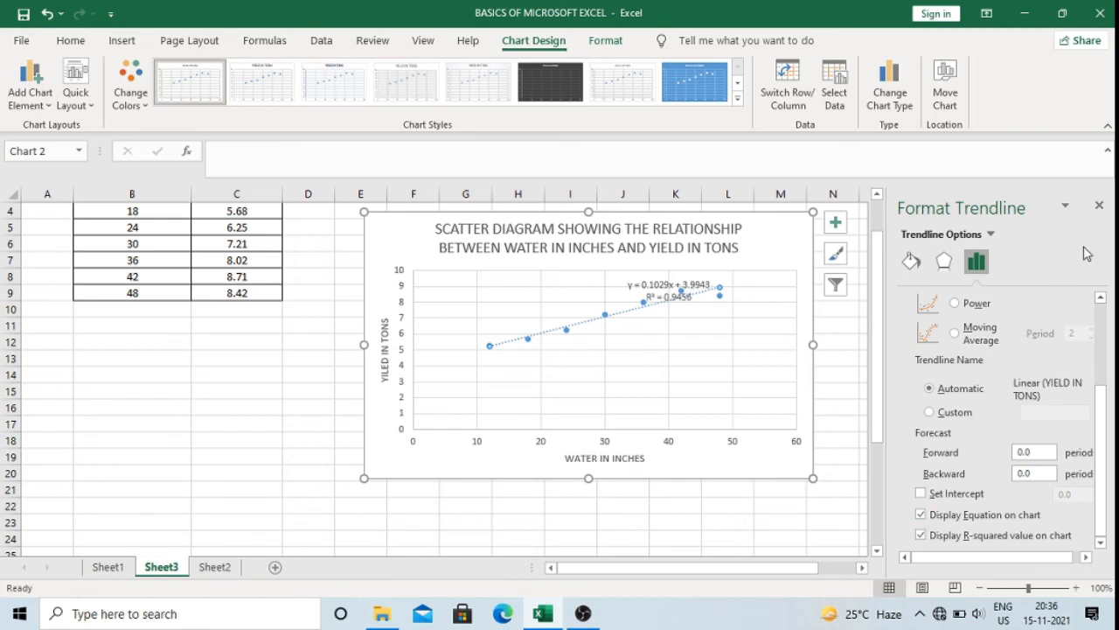
left_click(1099, 207)
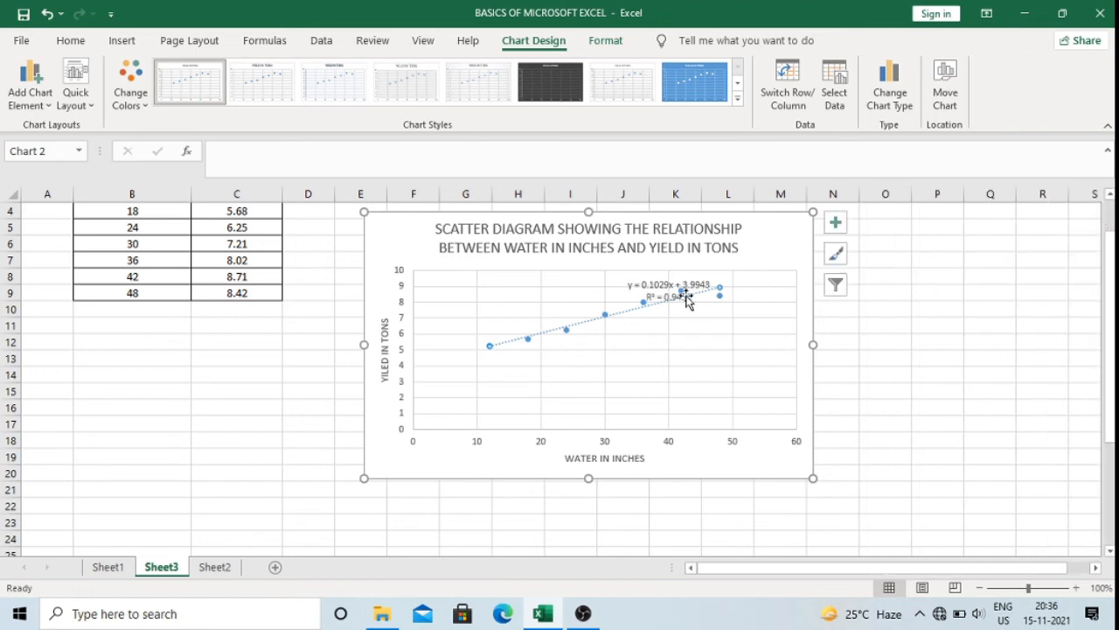
left_click_drag(667, 291, 636, 271)
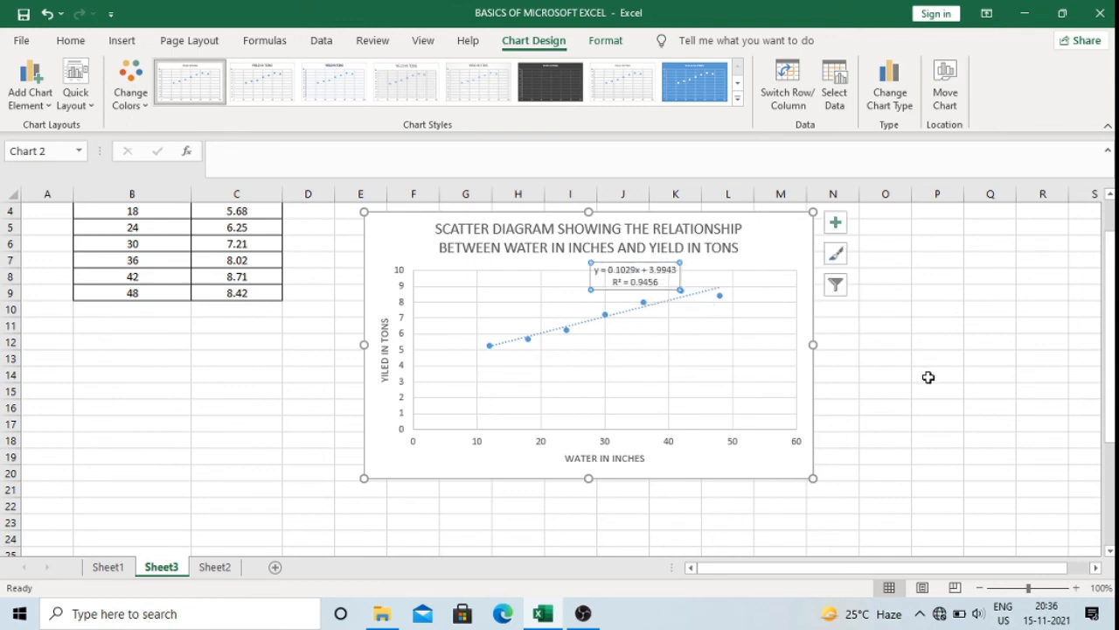